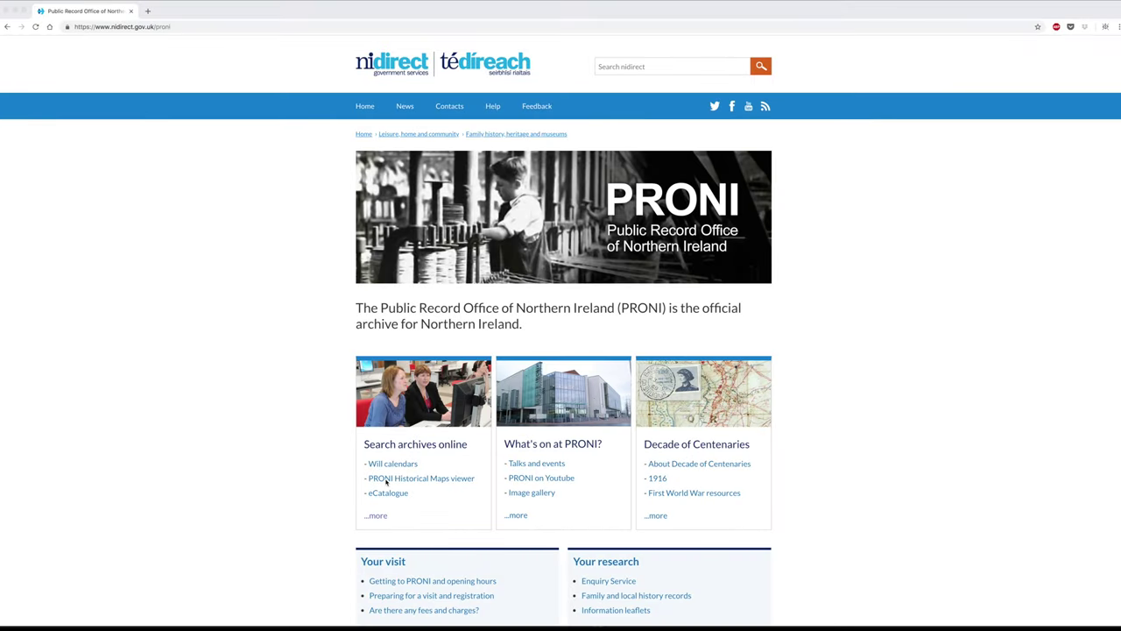
# - Launch the PRONI Historical Maps viewer in a new tab via nidirect's information and search pages
pyautogui.click(386, 479)
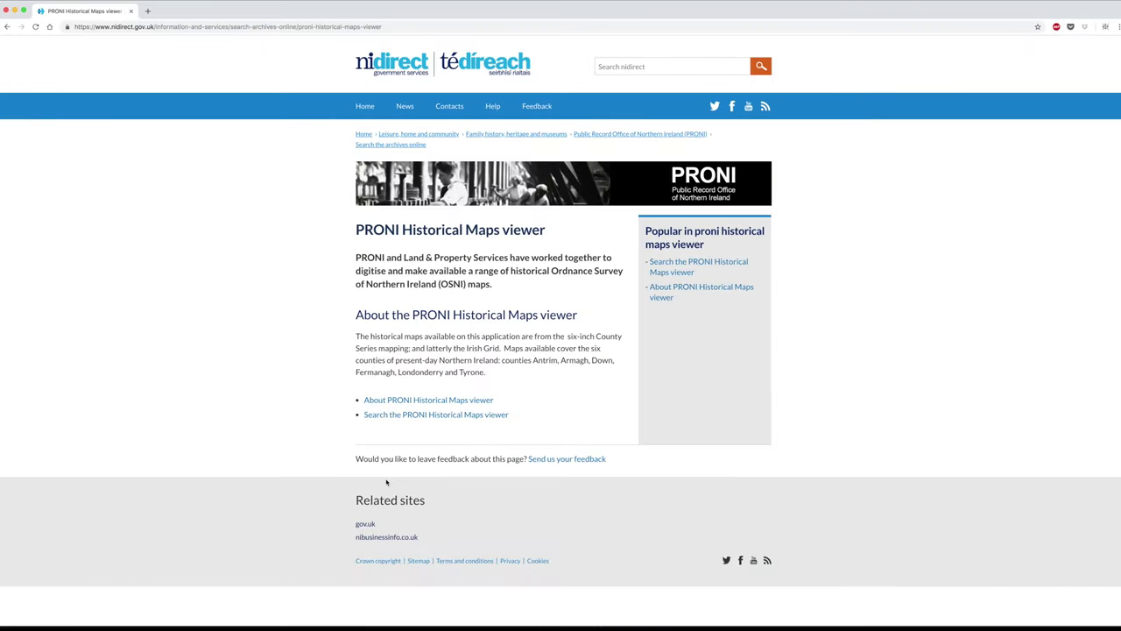
pyautogui.click(394, 415)
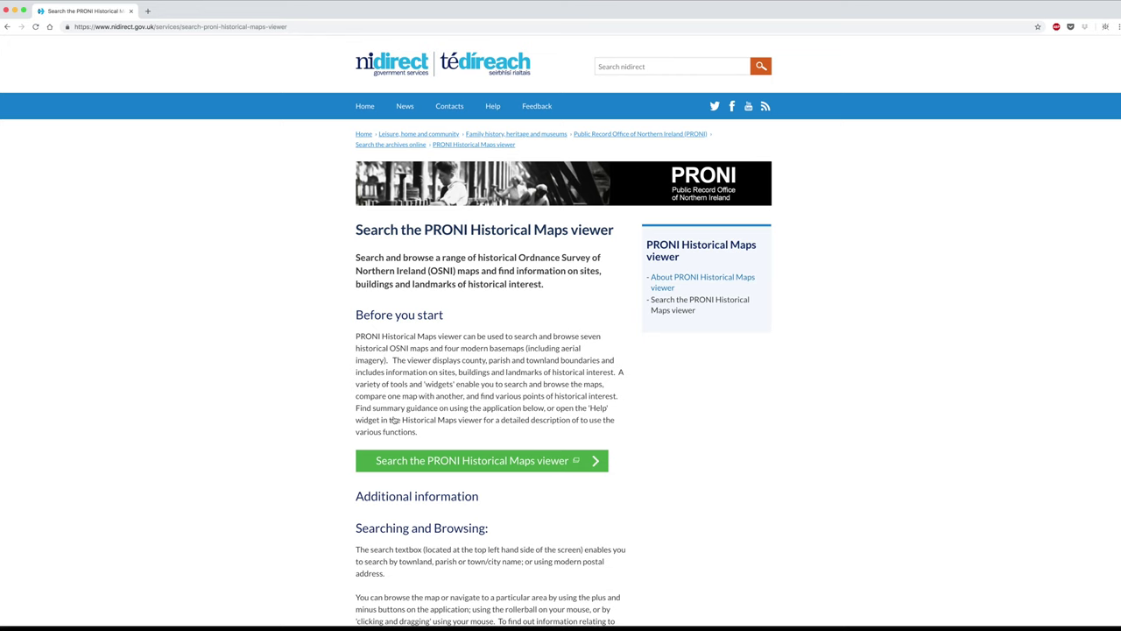
pyautogui.click(396, 460)
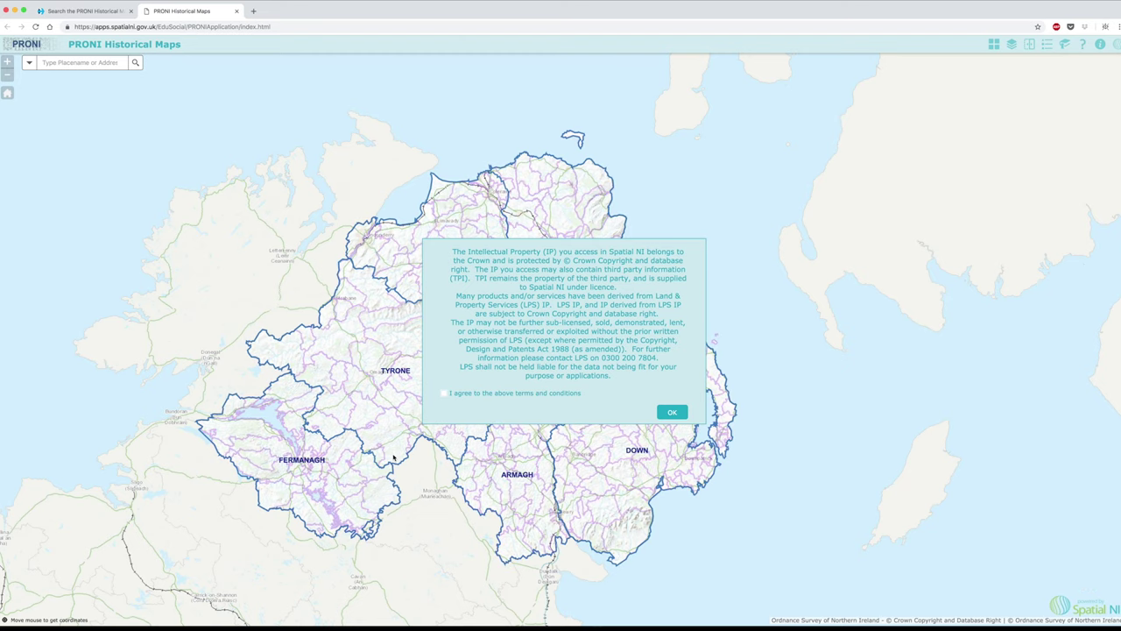
# - Accept the terms and conditions, then zoom in toward Lough Neagh and back out
pyautogui.click(465, 392)
pyautogui.click(682, 414)
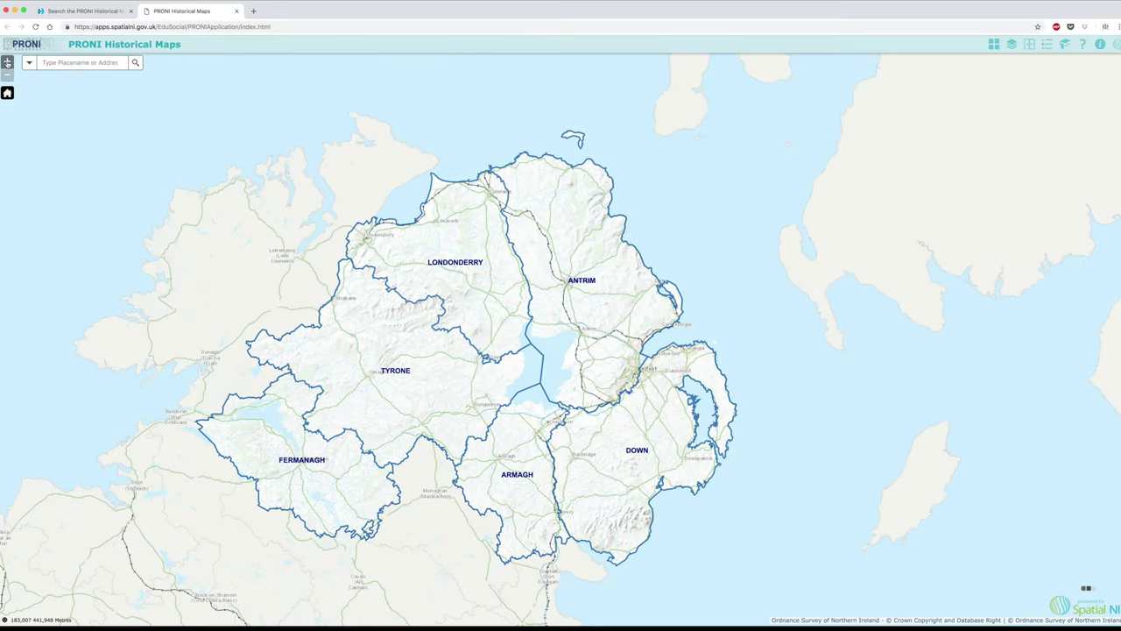
pyautogui.click(7, 63)
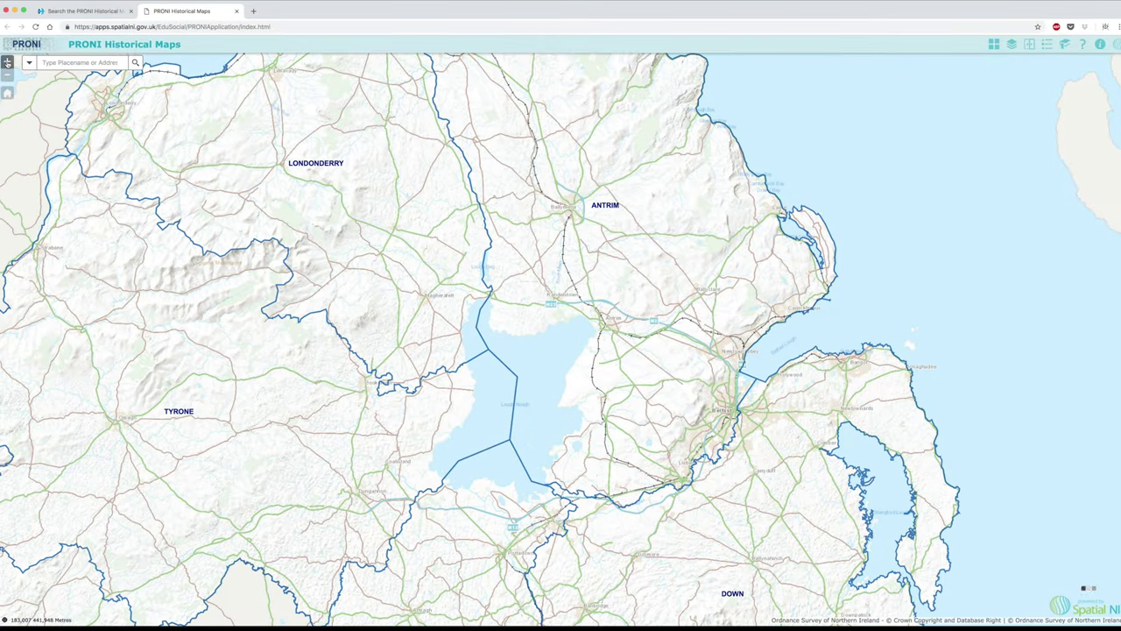
pyautogui.click(7, 63)
pyautogui.click(7, 75)
# - Return to the full map extent, view the grave yard feature's details, and open the legend
pyautogui.click(7, 92)
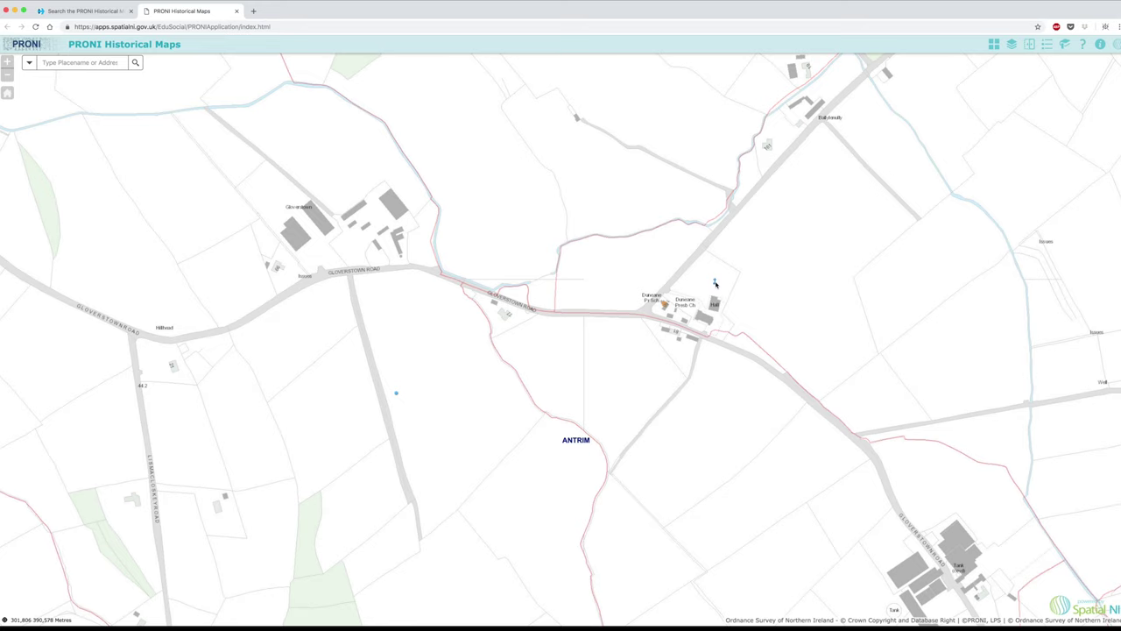
pyautogui.click(715, 282)
pyautogui.click(1049, 49)
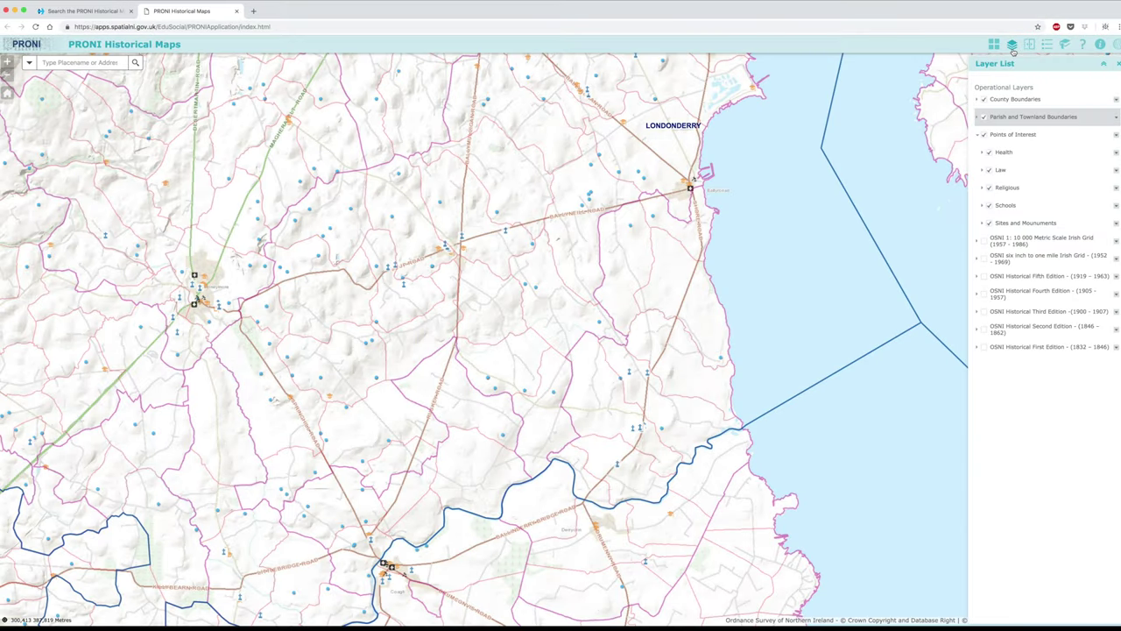
# - Turn off County, Parish and Townland Boundaries plus Health, Law, Schools, and Sites and Monuments layers
pyautogui.click(984, 99)
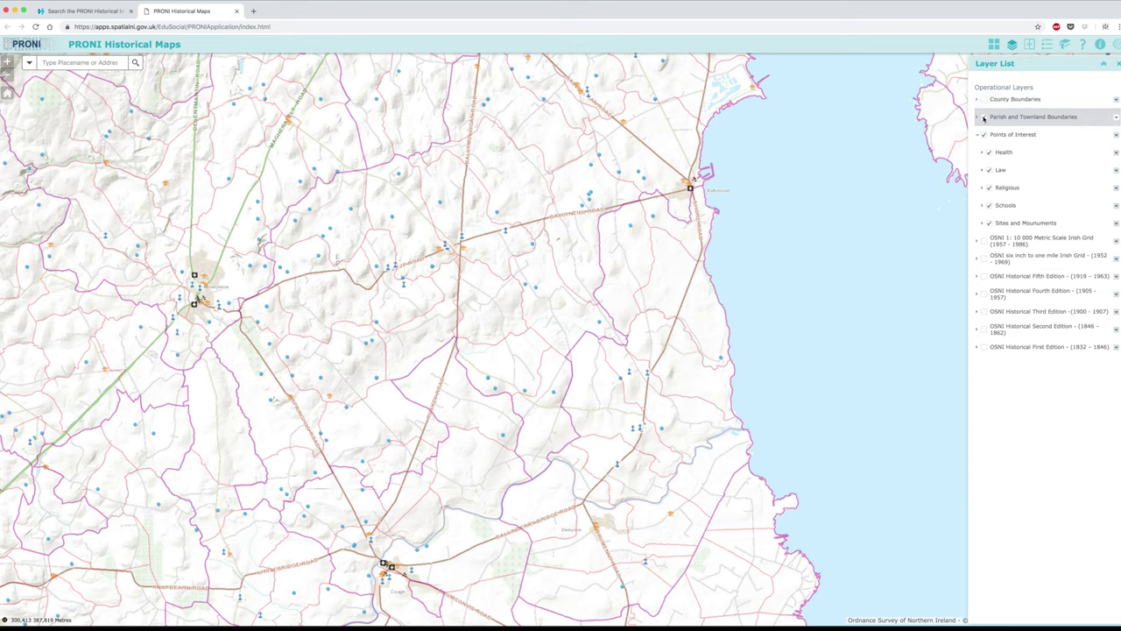
pyautogui.click(983, 118)
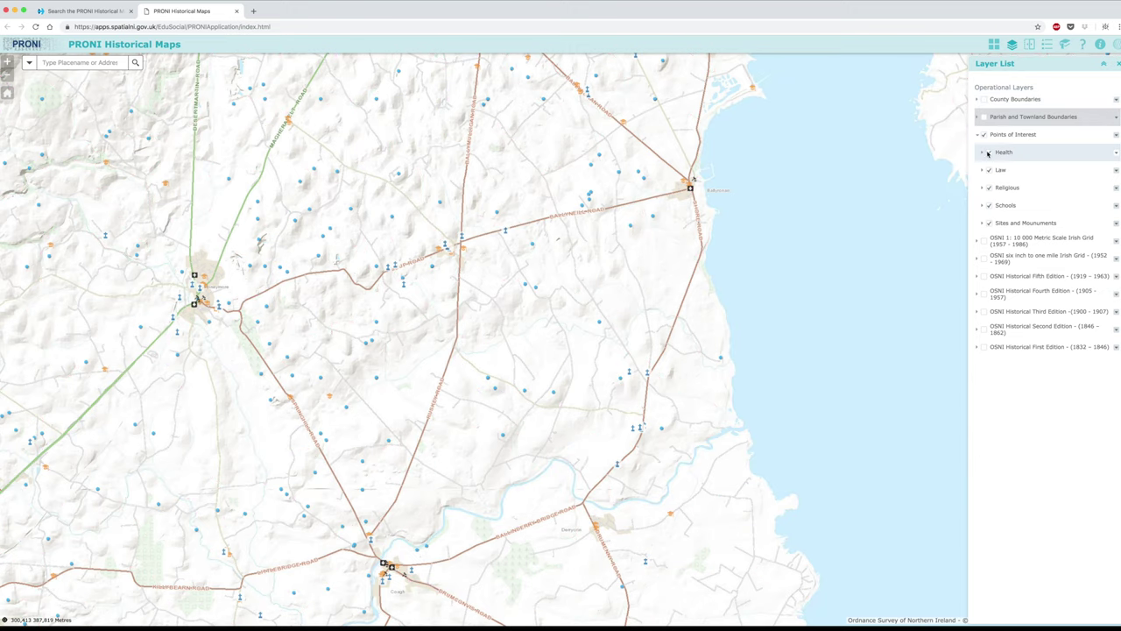
pyautogui.click(988, 152)
pyautogui.click(988, 170)
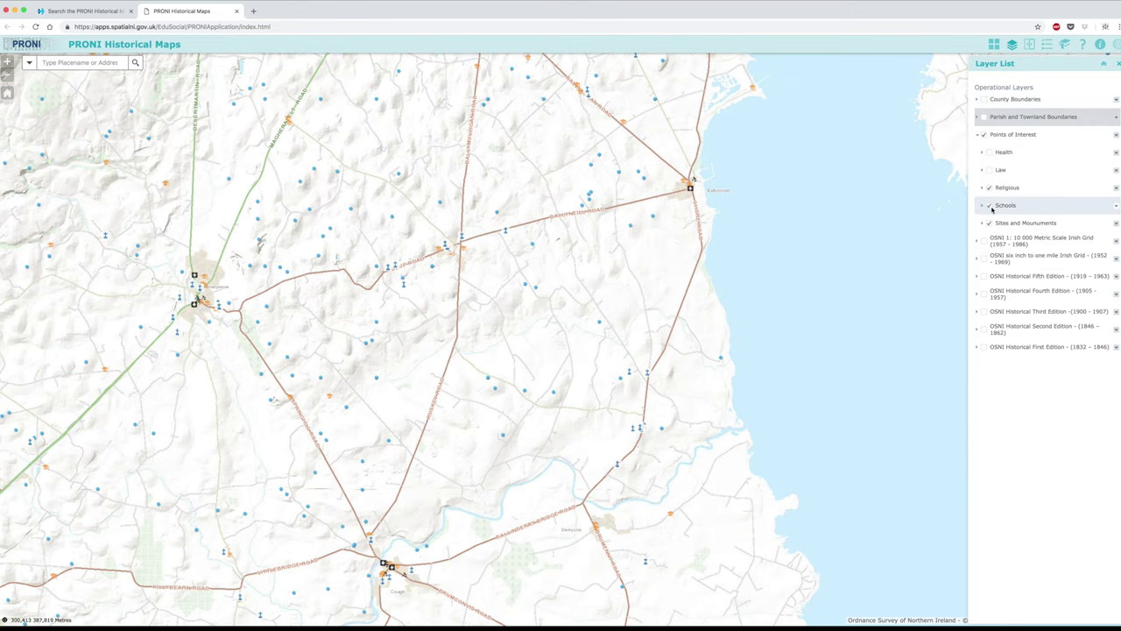
pyautogui.click(989, 204)
pyautogui.click(990, 224)
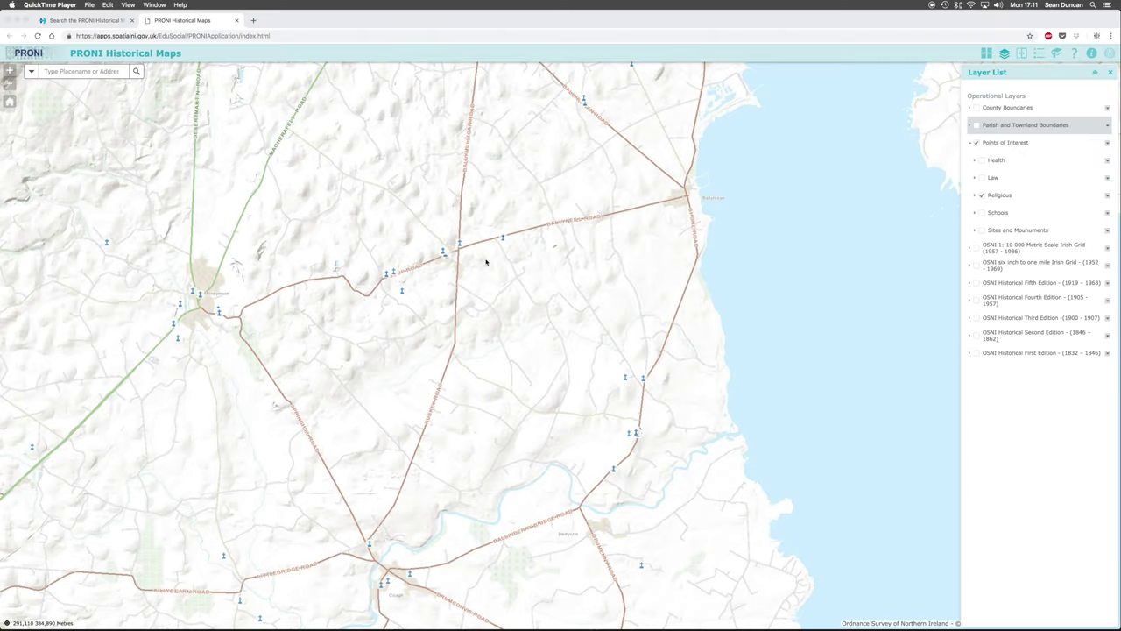
# - Identify the spot as Bogtown townland, zoom to its extent, and view its parish, Dunboe
pyautogui.click(402, 292)
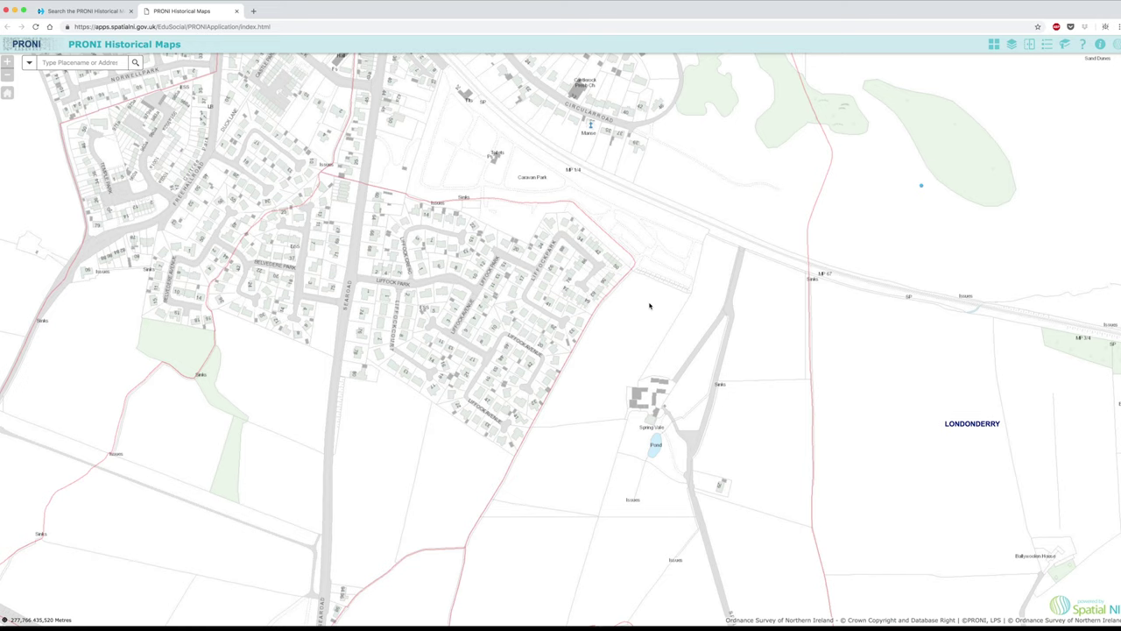
pyautogui.click(650, 305)
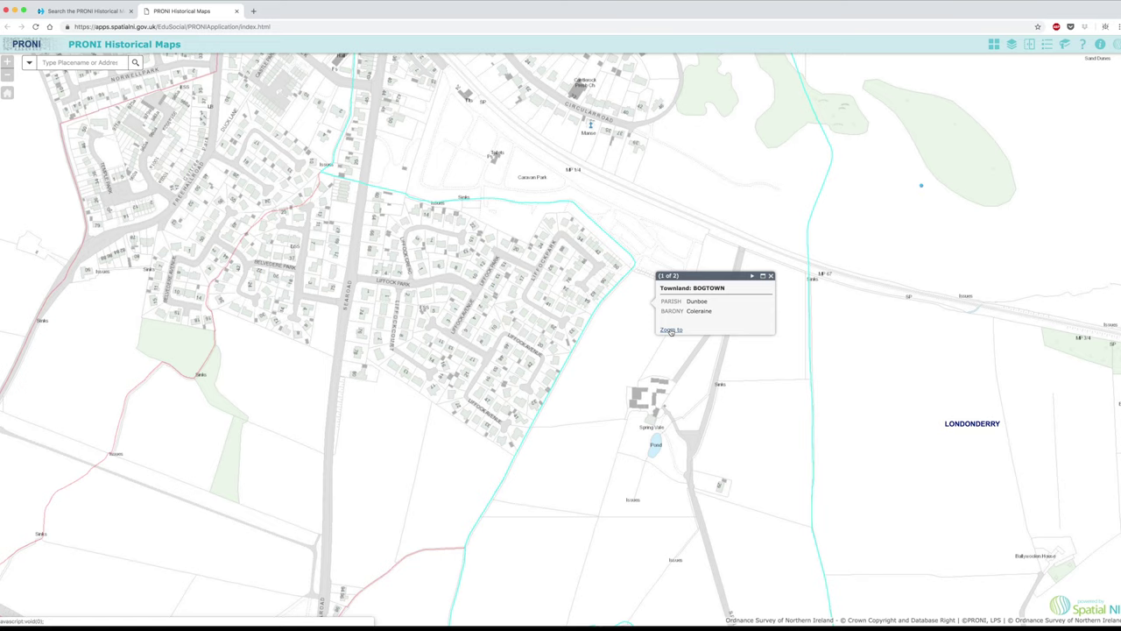
pyautogui.click(671, 330)
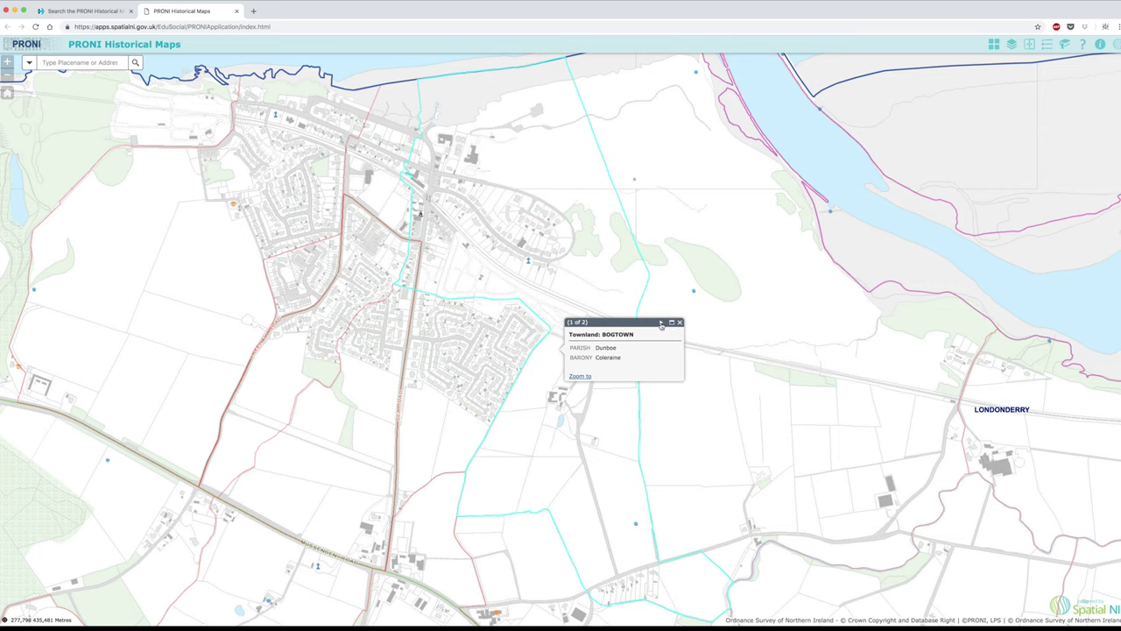
pyautogui.click(661, 323)
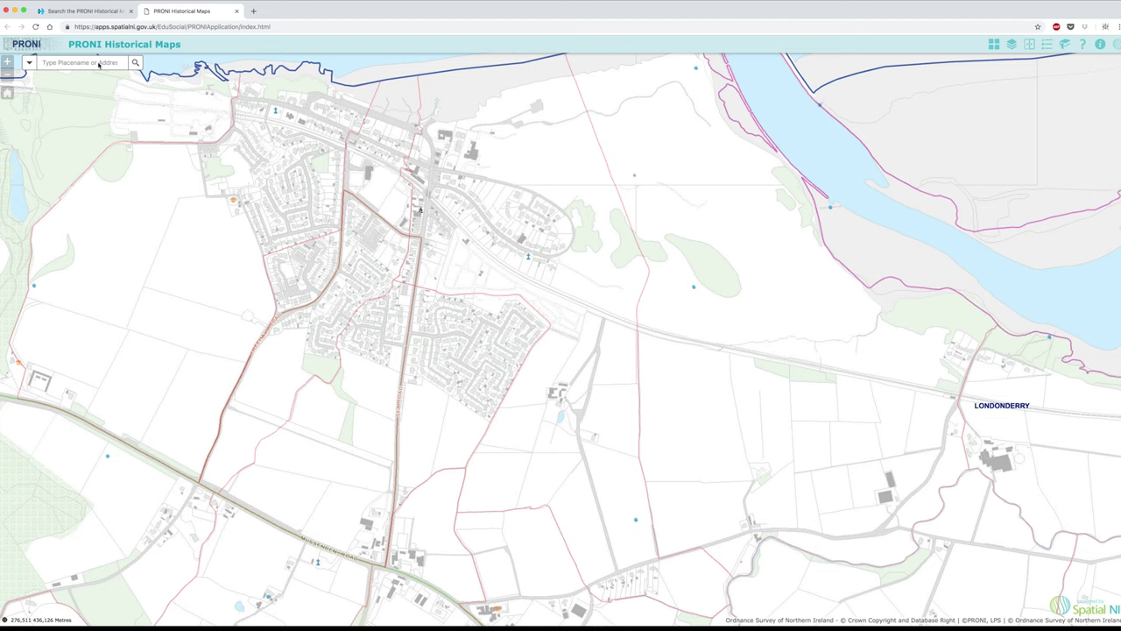
# - Search for the Lisbane townland, then search the address '2 titanic boulevard'
pyautogui.write('lisbane')
pyautogui.press('Return')
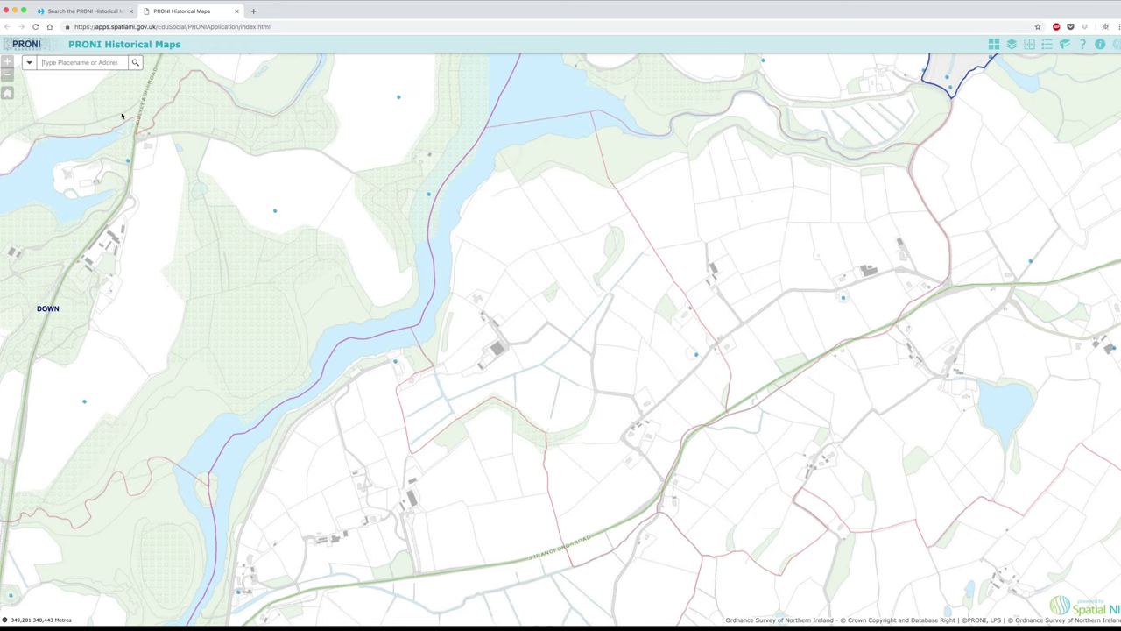
pyautogui.click(97, 63)
pyautogui.write('2 titanic boulevard')
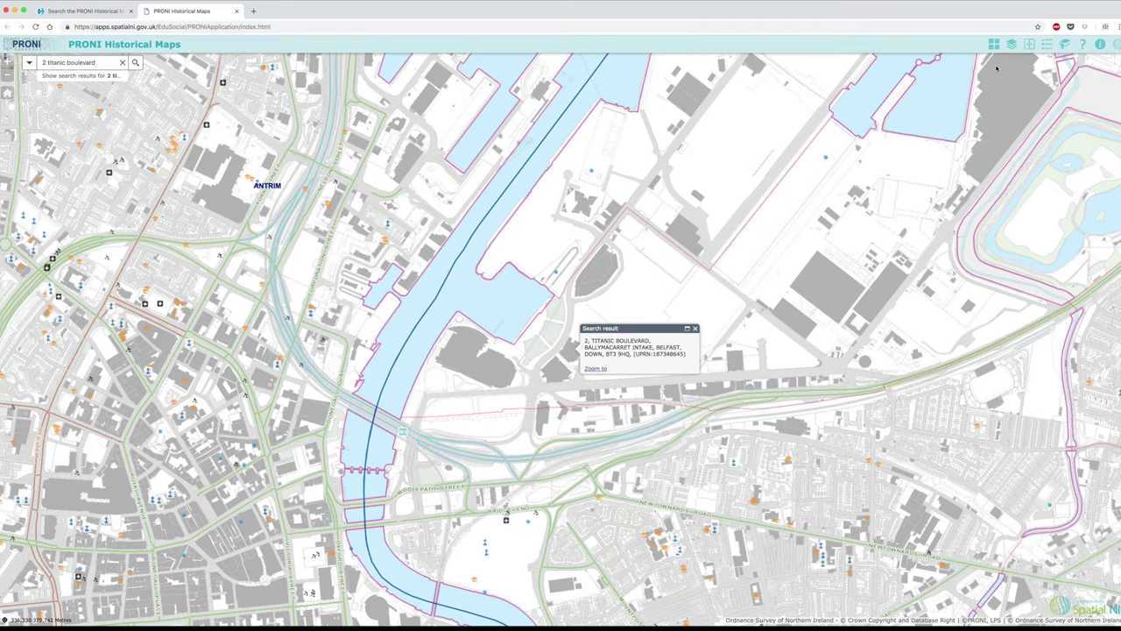
# - Keep the standard OSNI Basemap selected in the Basemap Gallery
pyautogui.click(995, 44)
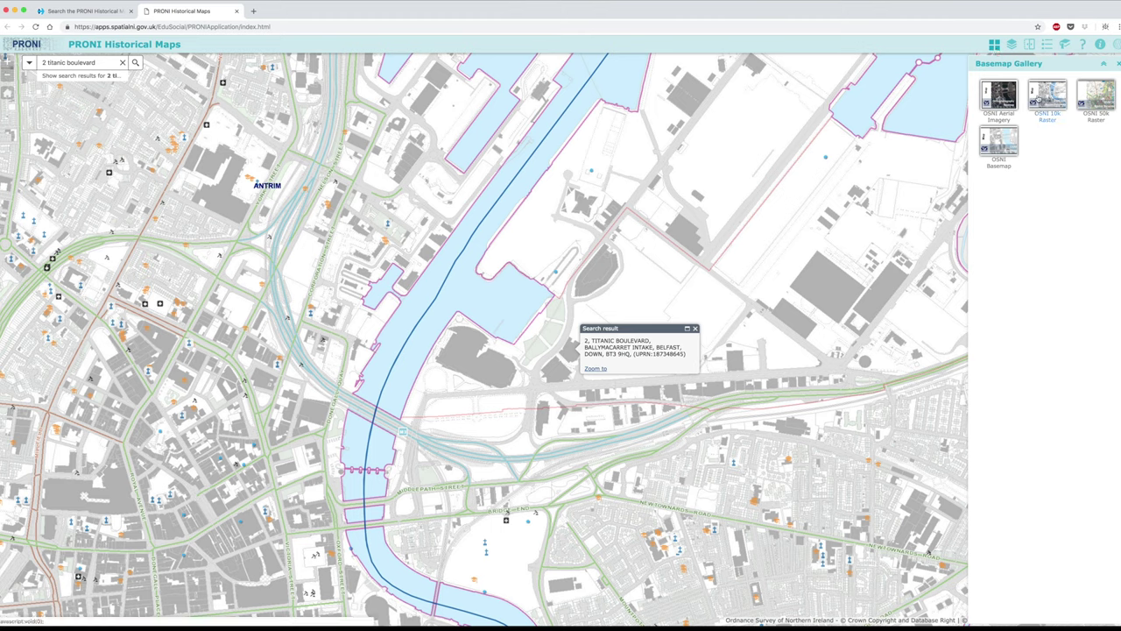
pyautogui.click(1008, 139)
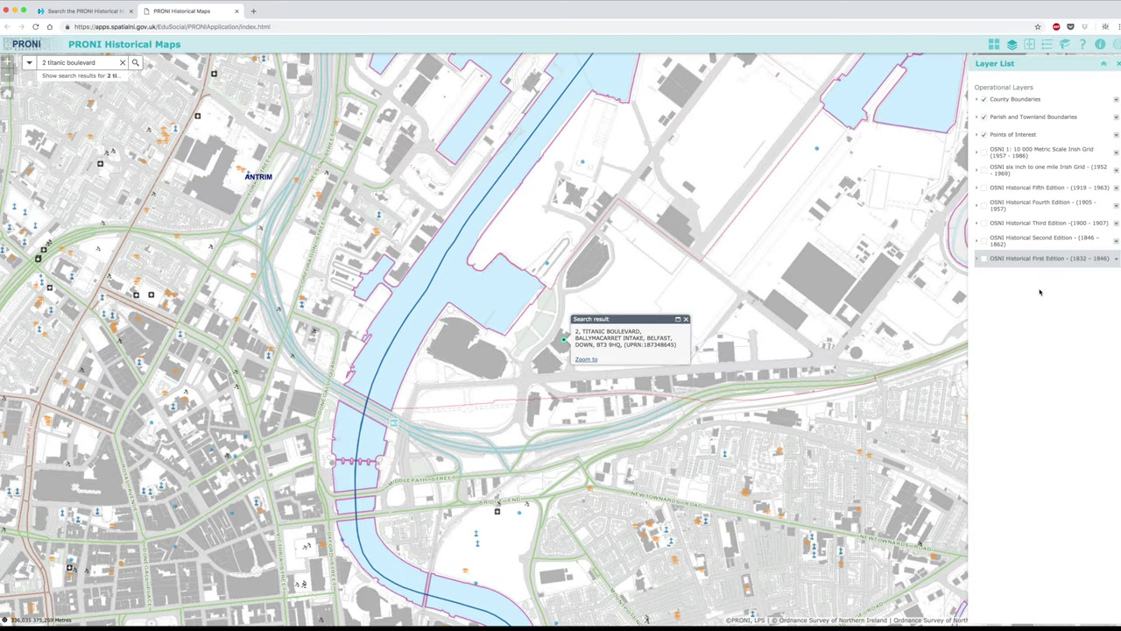
# - Switch on the OSNI Historical First Edition (1832–1846) layer and make it partly transparent
pyautogui.click(983, 260)
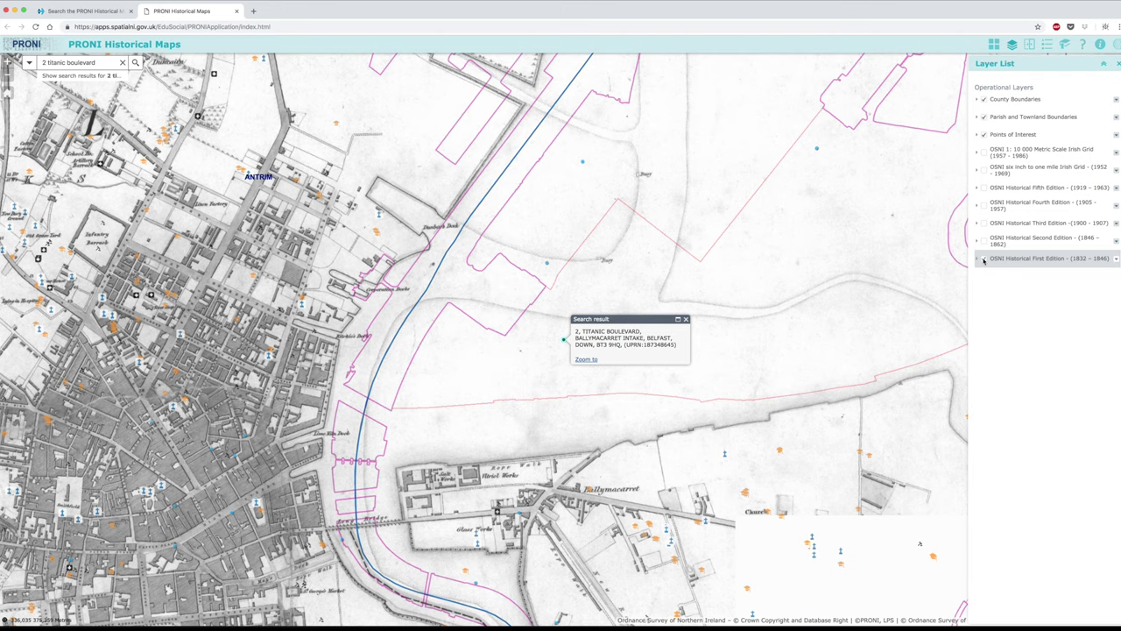
pyautogui.click(983, 259)
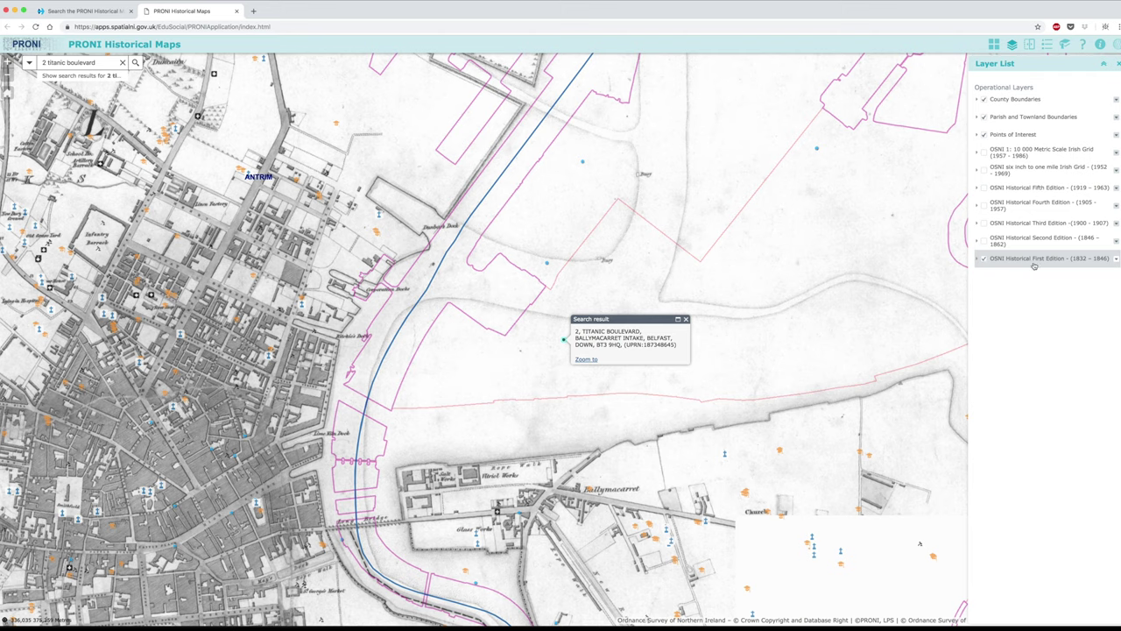
pyautogui.click(1115, 259)
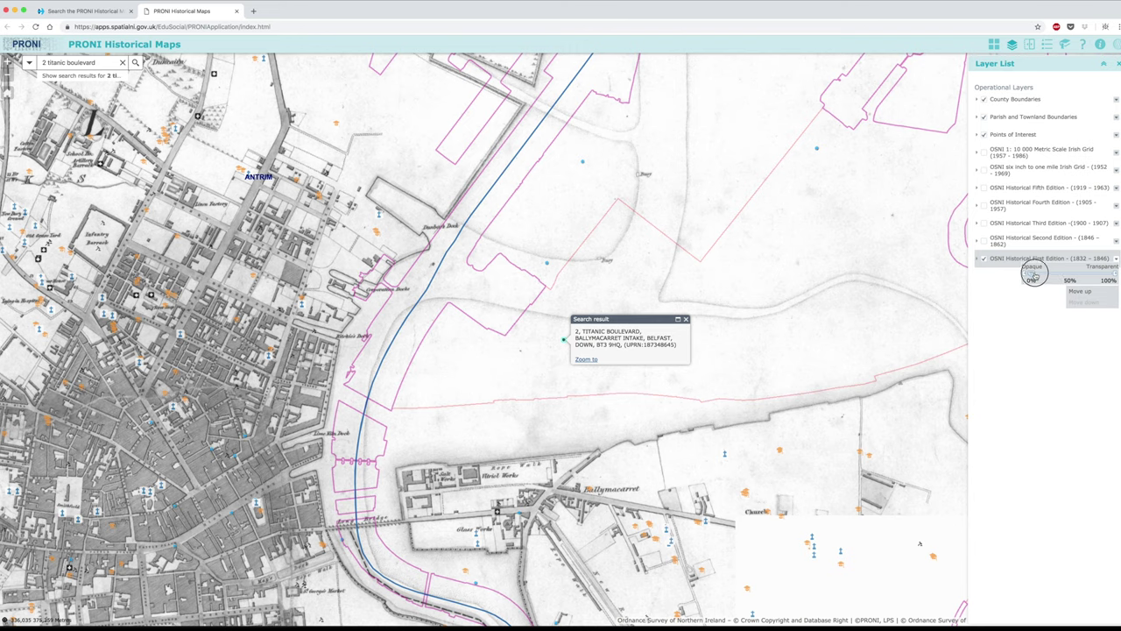
pyautogui.moveTo(1035, 275); pyautogui.dragTo(1067, 276)
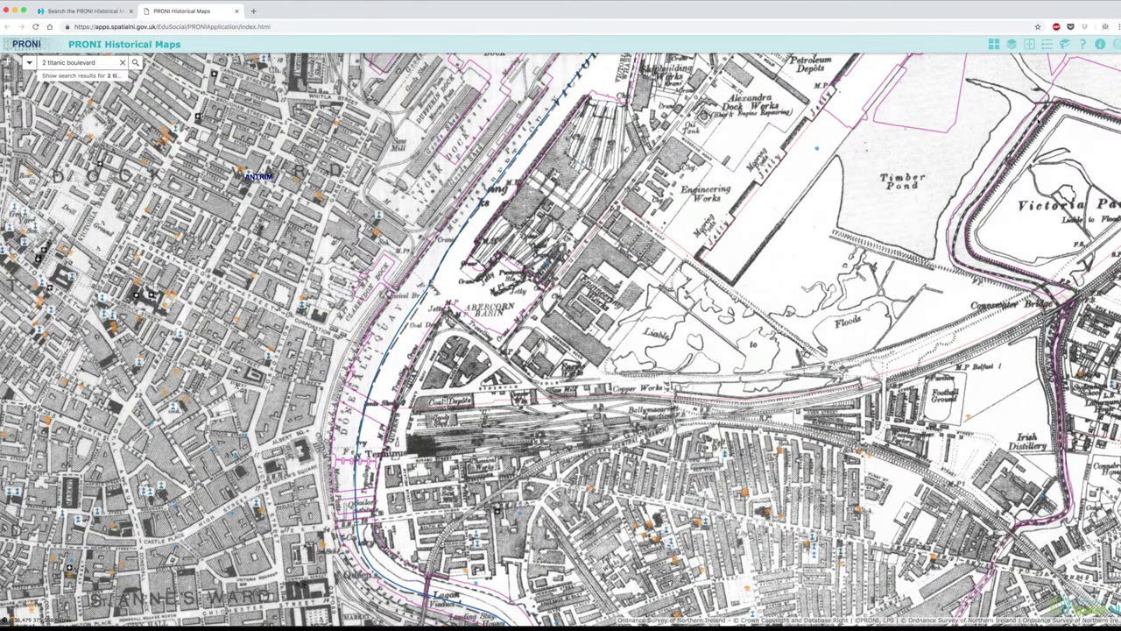
# - Swipe the Third Edition (1900–1907) layer across the docks to compare it with the First Edition
pyautogui.click(1029, 44)
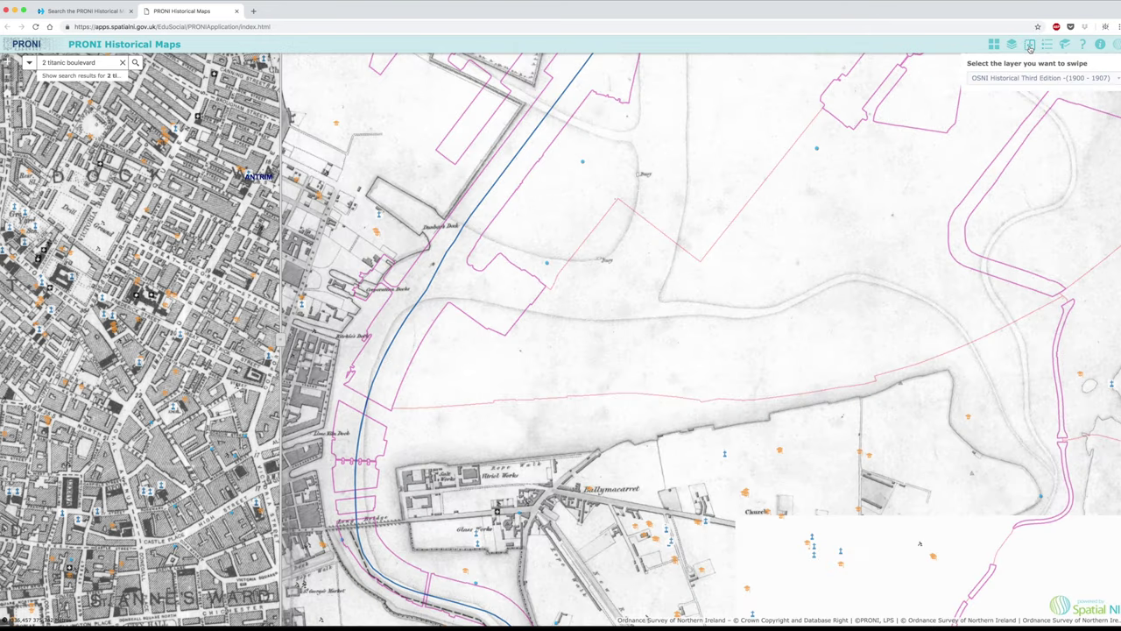
pyautogui.click(1029, 78)
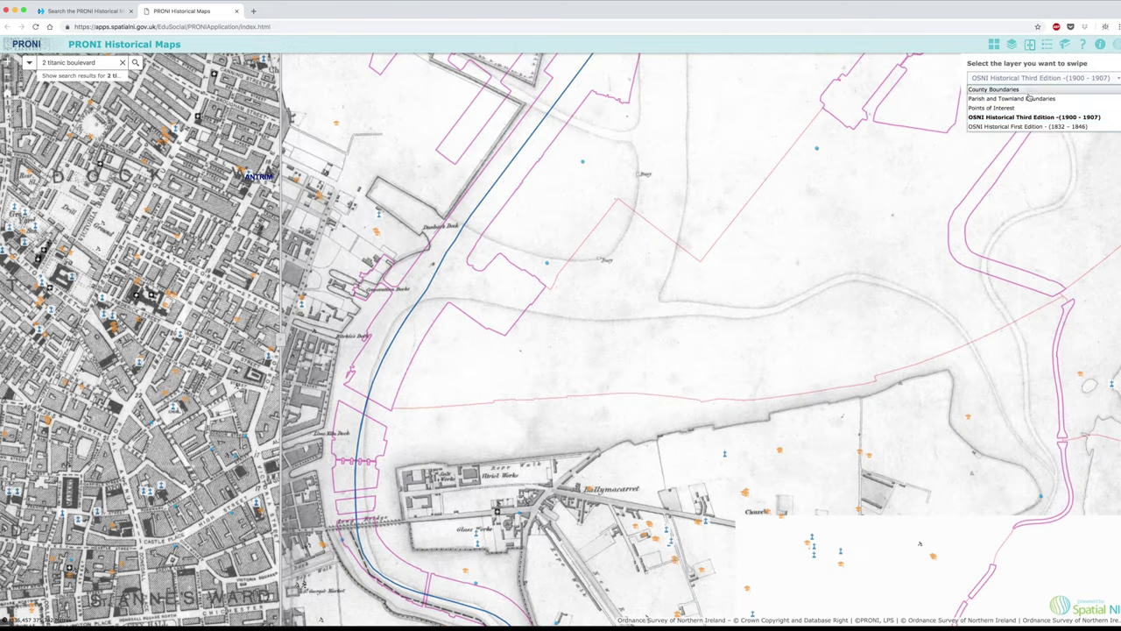
pyautogui.click(1029, 117)
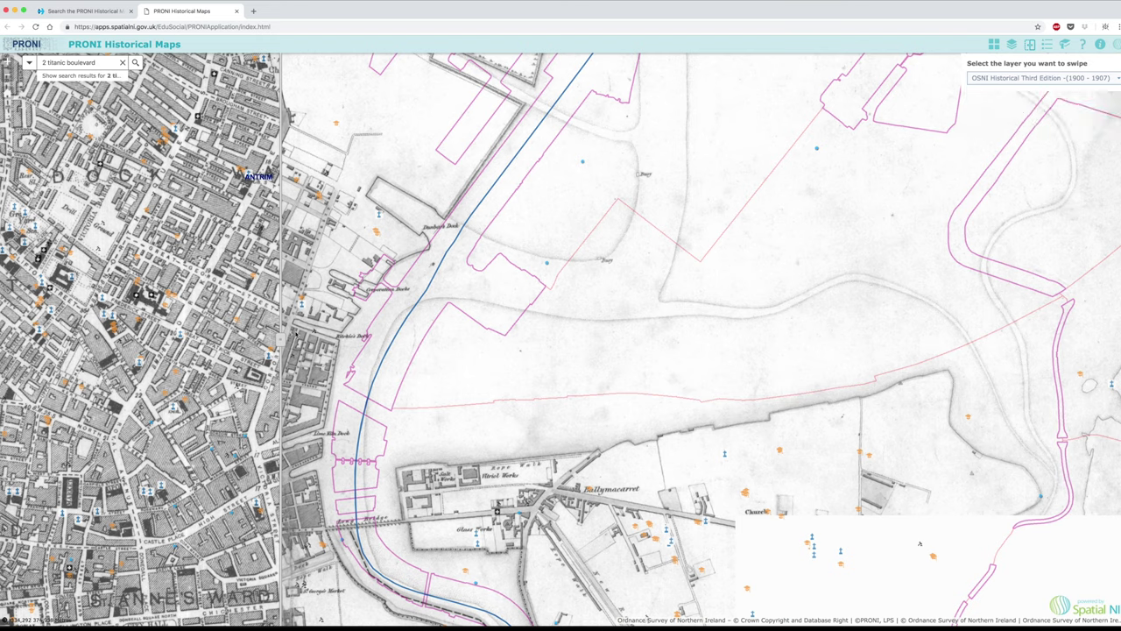
pyautogui.moveTo(284, 338); pyautogui.dragTo(845, 383)
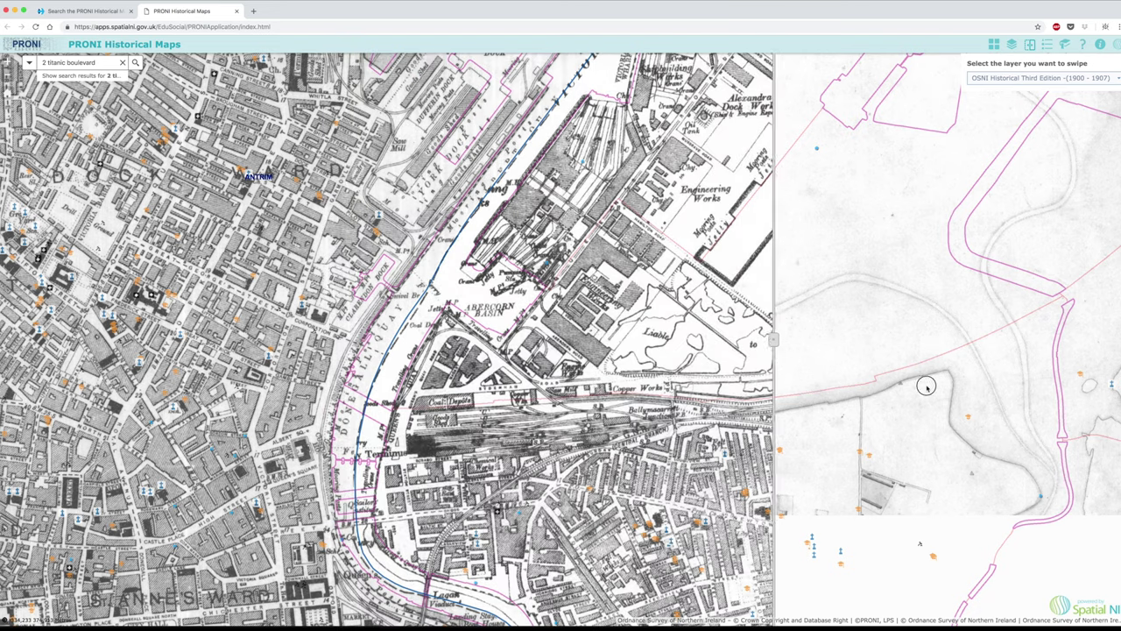
pyautogui.moveTo(925, 385); pyautogui.dragTo(996, 388)
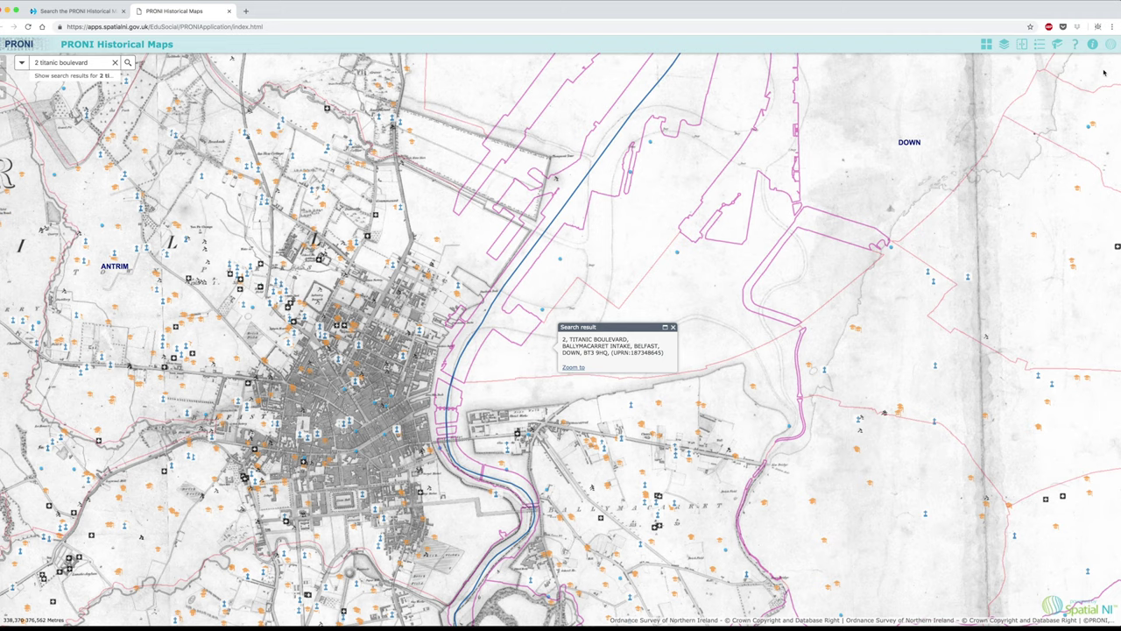
# - Get the survey years for the Ballymacarrett Intake location, then zoom the map out twice
pyautogui.click(1110, 45)
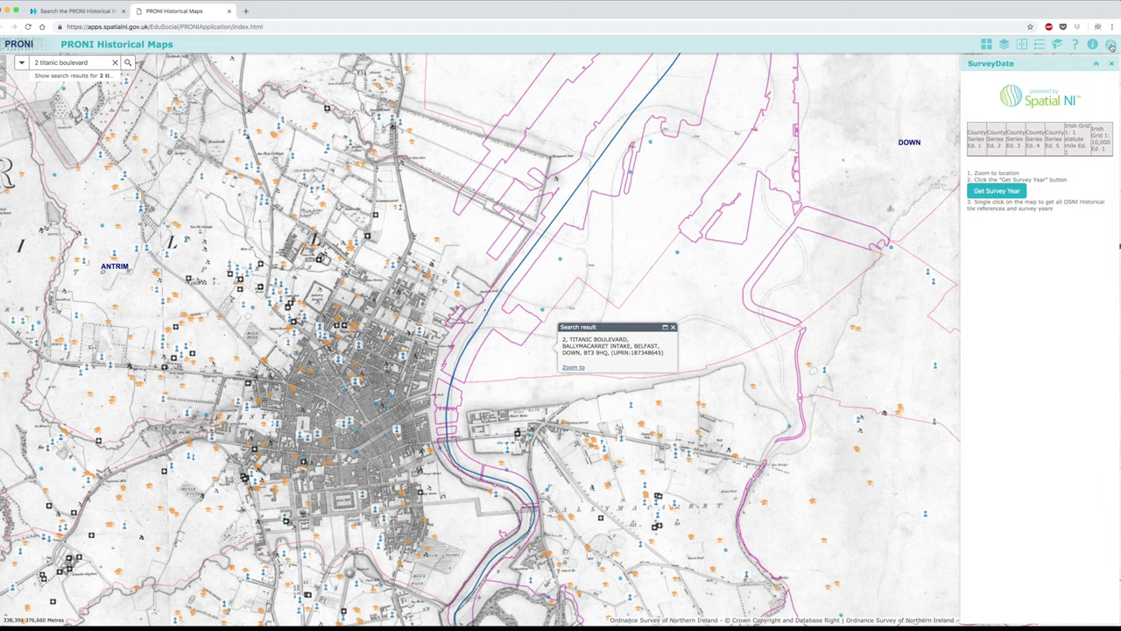
pyautogui.click(982, 200)
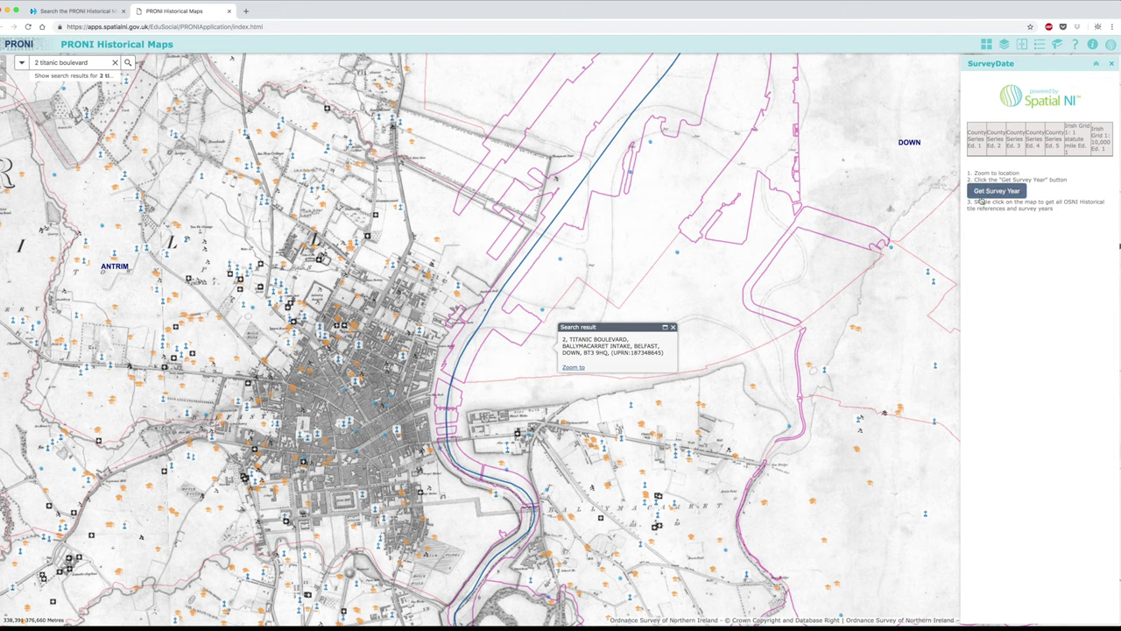
pyautogui.click(545, 349)
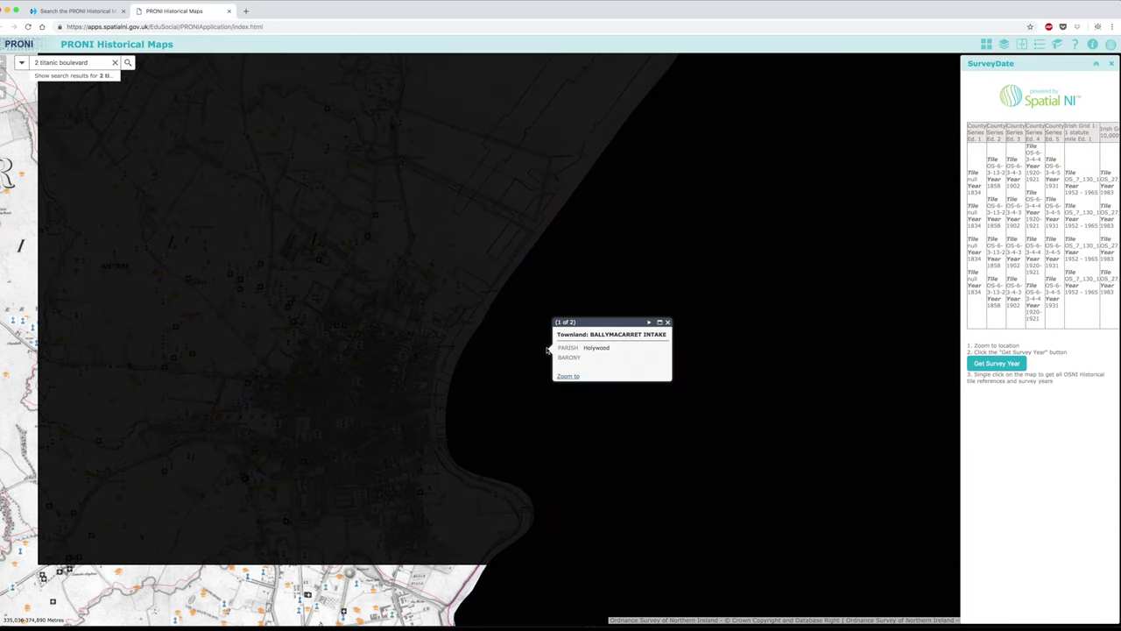
pyautogui.click(9, 80)
pyautogui.click(8, 80)
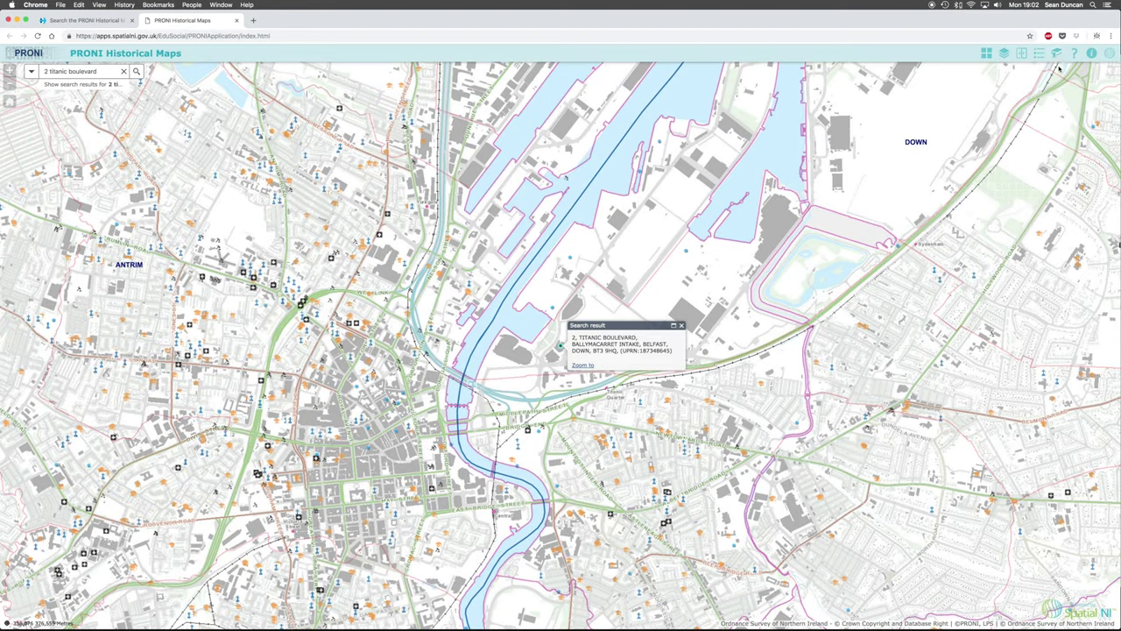
# - Add a bookmark named '2 Titanic Boulevard' in the Bookmark widget
pyautogui.click(1056, 53)
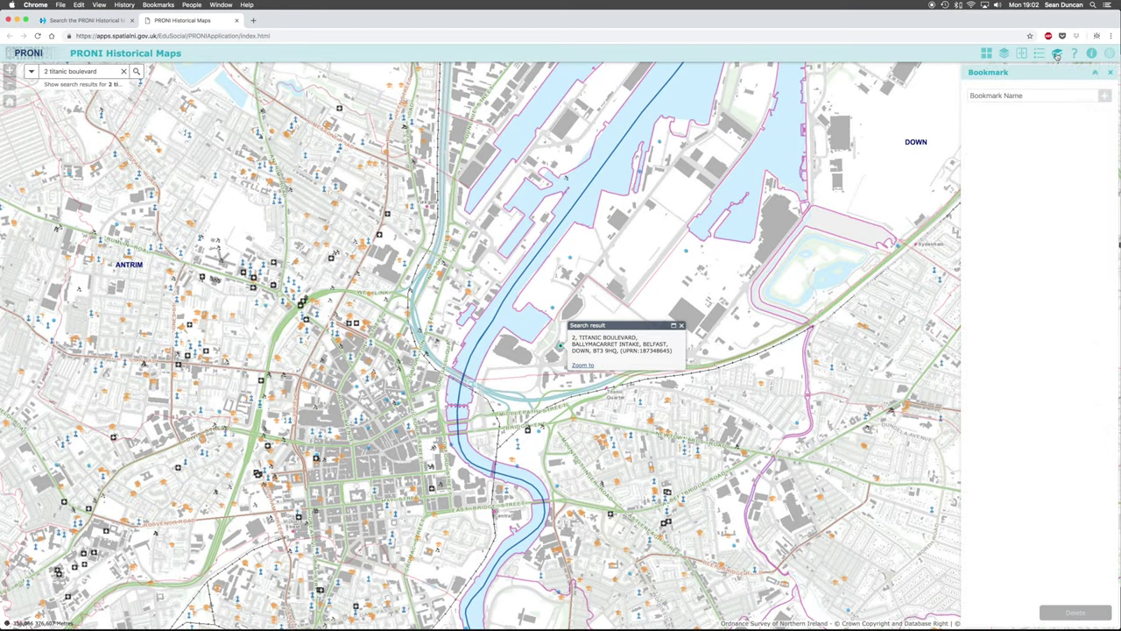
pyautogui.click(1032, 94)
pyautogui.write('2 Titanic Boulevard')
pyautogui.press('Return')
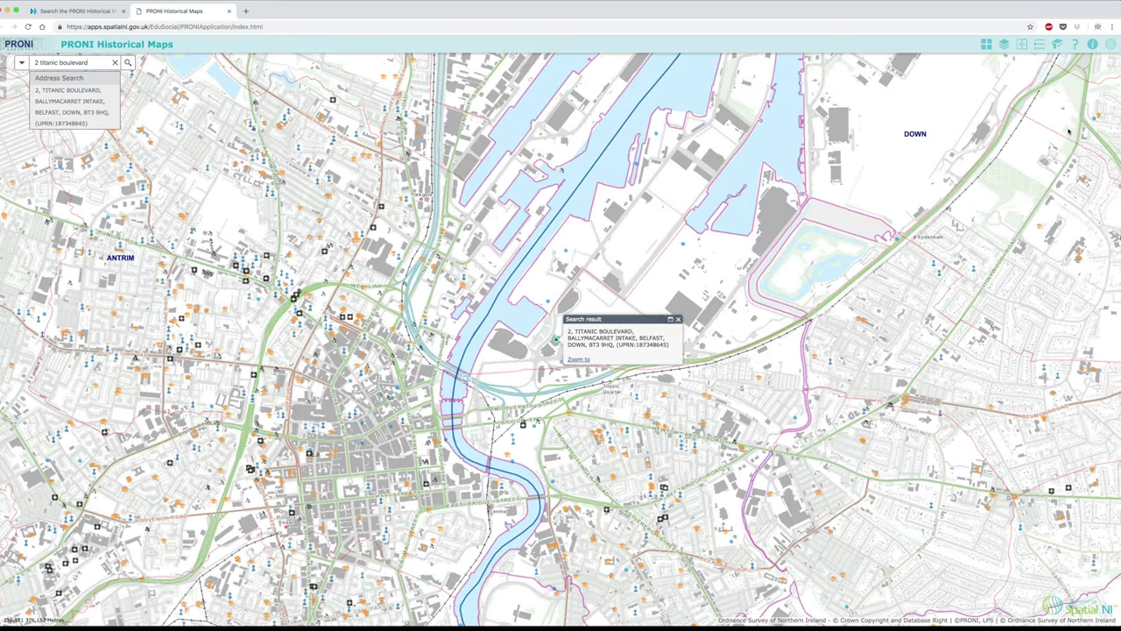
# - Open the Help panel and read its widget descriptions from Layer List down to Survey Date
pyautogui.click(1076, 45)
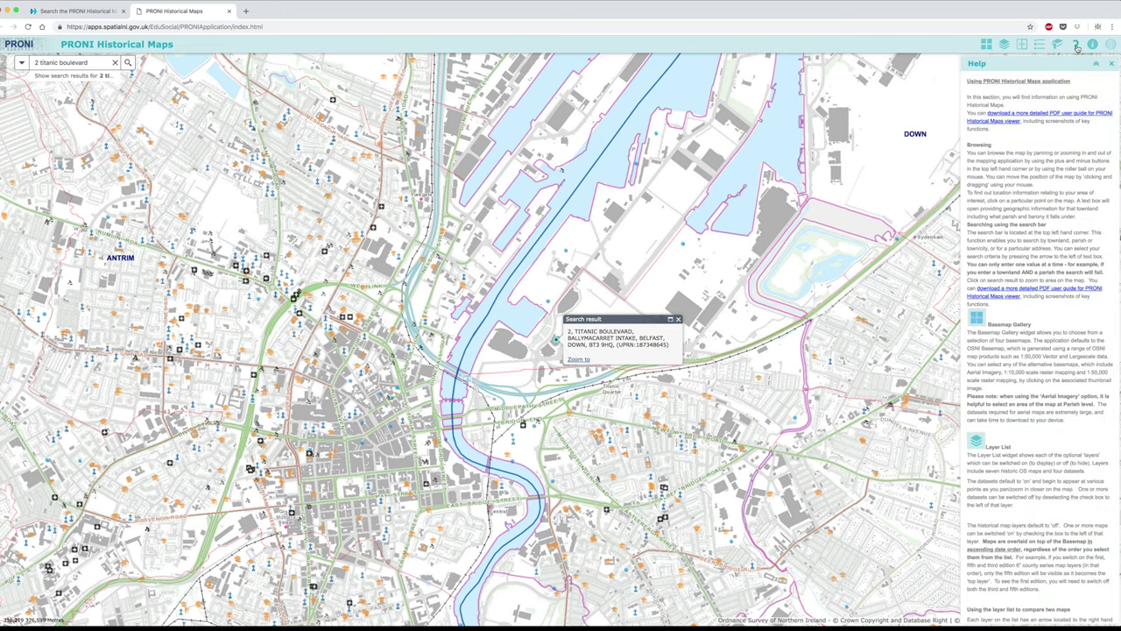
pyautogui.scroll(-5, 1065, 141)
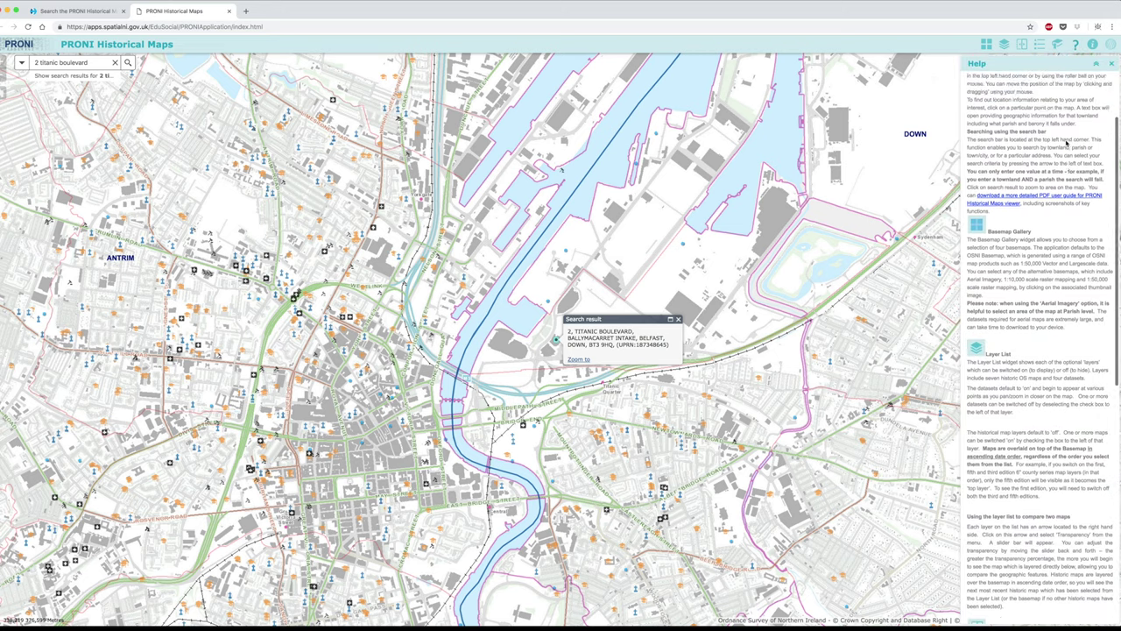
pyautogui.scroll(-6, 1066, 142)
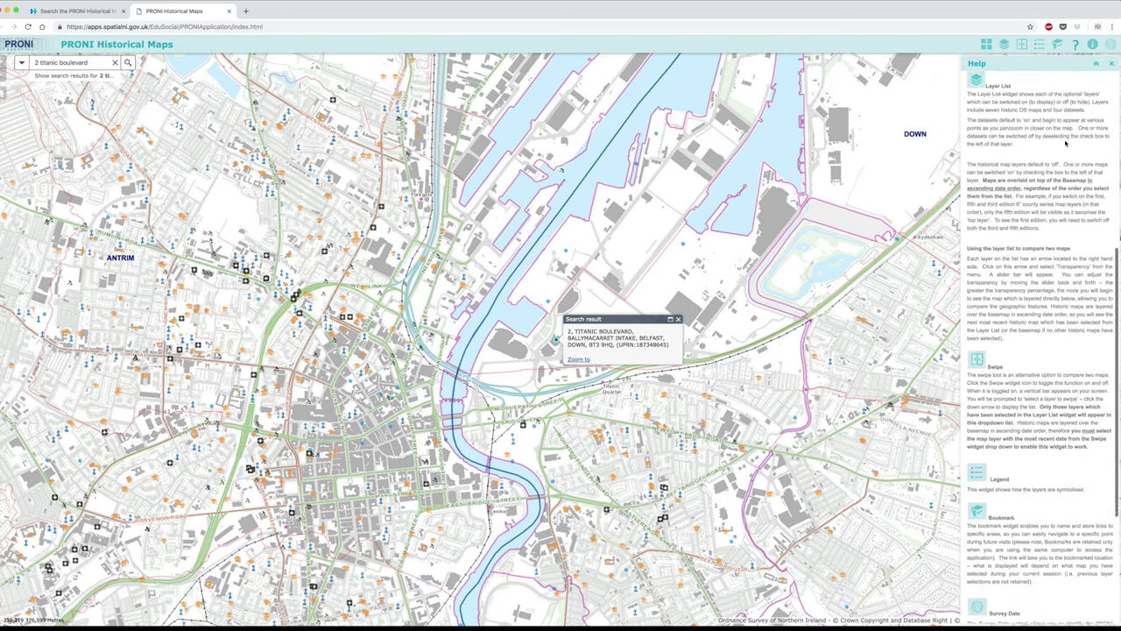
pyautogui.scroll(-4, 1065, 142)
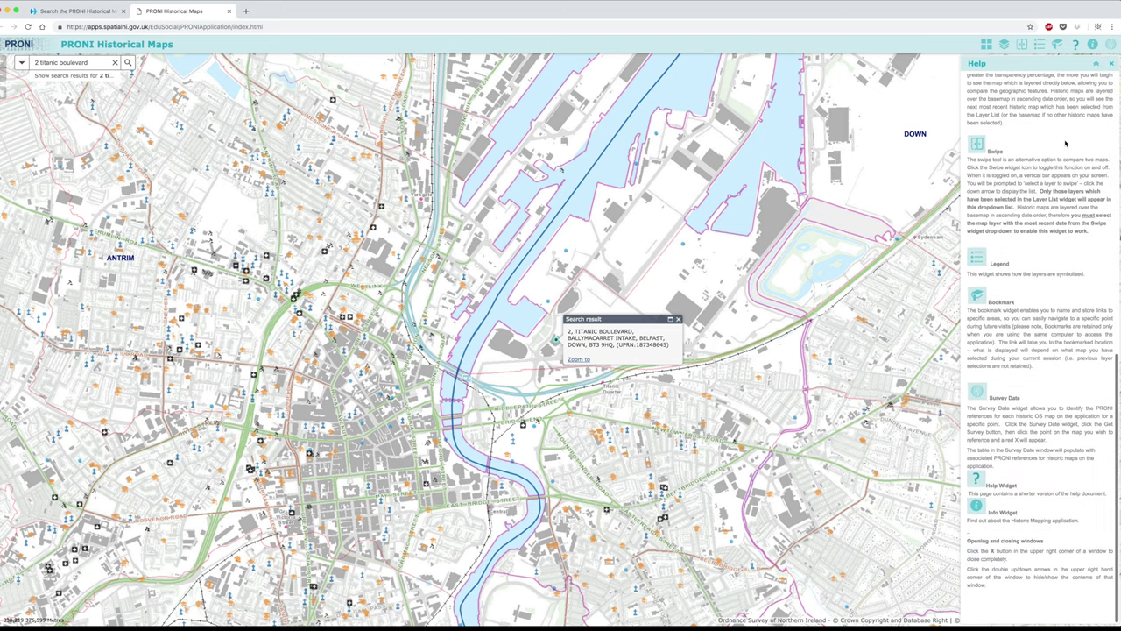